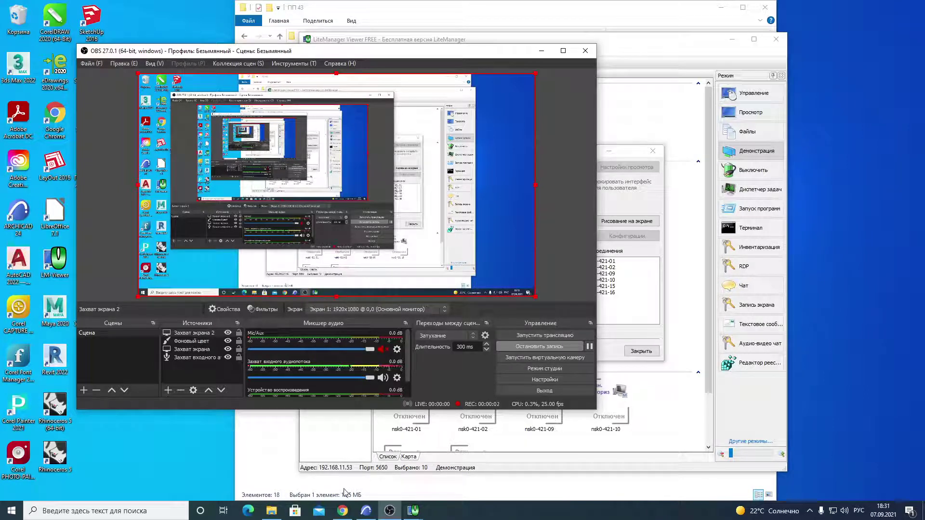
- Bring the ARCHICAD project's 1st-floor plan window in front of OBS Studio
left_click(366, 510)
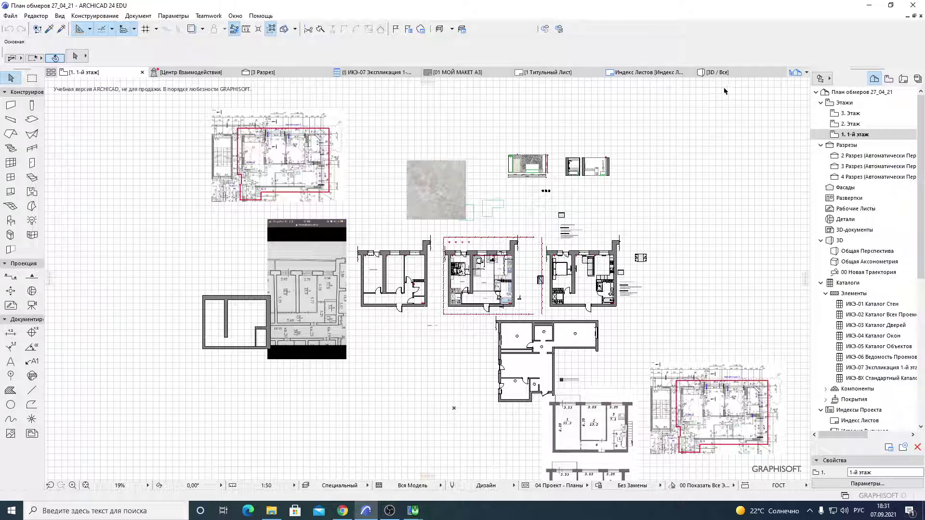
- Switch to the '3D / Все' view and orbit to reveal the far-right building
left_click(730, 75)
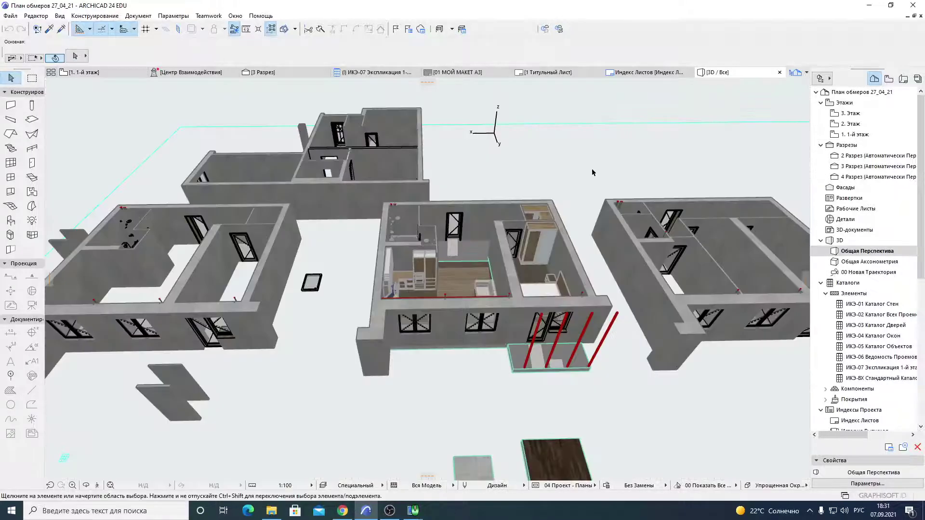
scroll(616, 264, "down", 5)
mouse_move(616, 264)
middle_mouse_down("shift")
mouse_move(658, 269)
mouse_move(566, 260)
mouse_move(513, 311)
middle_mouse_up("shift")
scroll(565, 260, "up", 2)
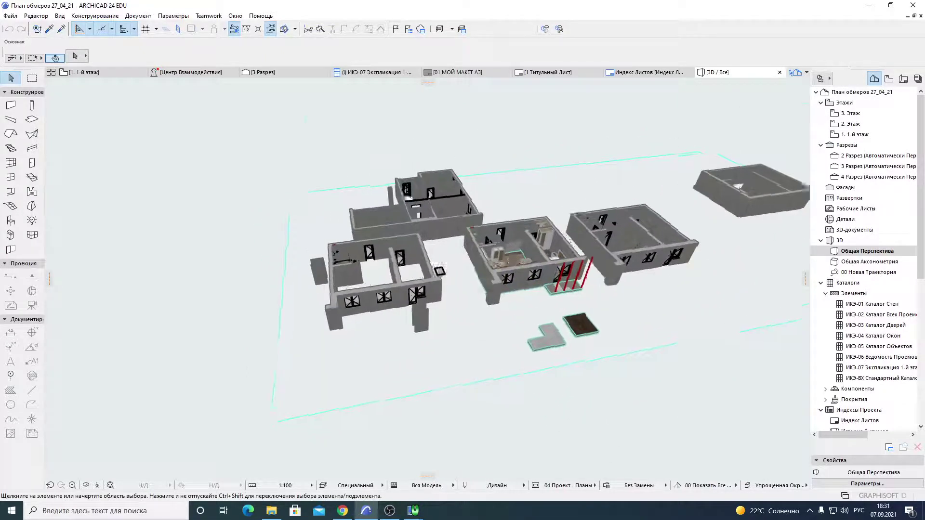
mouse_move(544, 283)
middle_mouse_down("shift")
mouse_move(382, 300)
mouse_move(220, 242)
middle_mouse_up("shift")
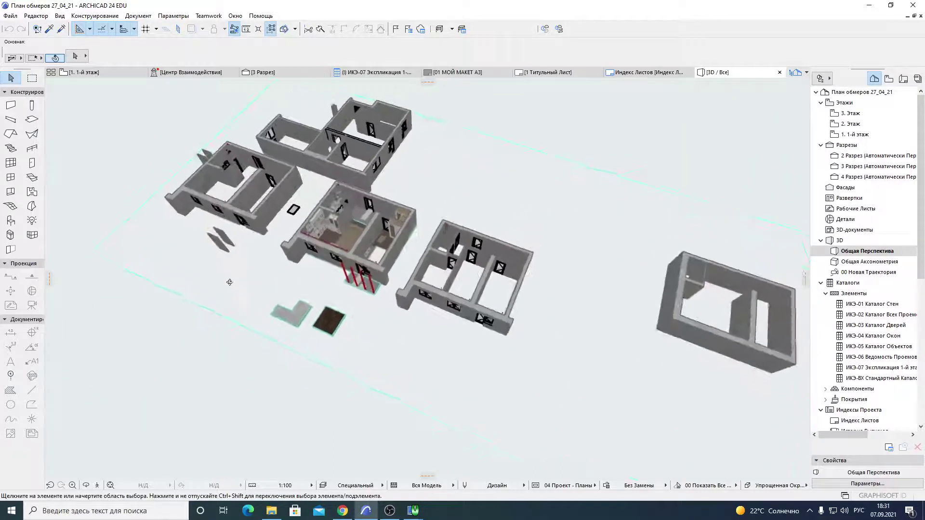
scroll(364, 318, "up", 2)
scroll(364, 317, "up", 3)
scroll(364, 318, "up", 2)
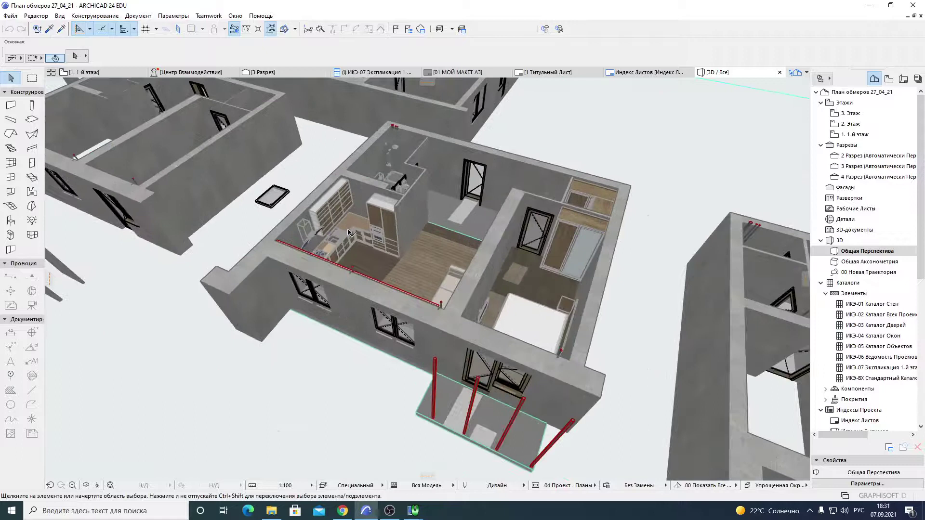
scroll(365, 317, "up", 2)
- Orbit and zoom toward the central apartment's window, radiator and heating pipes
middle_click_drag(364, 318, 470, 296, "shift")
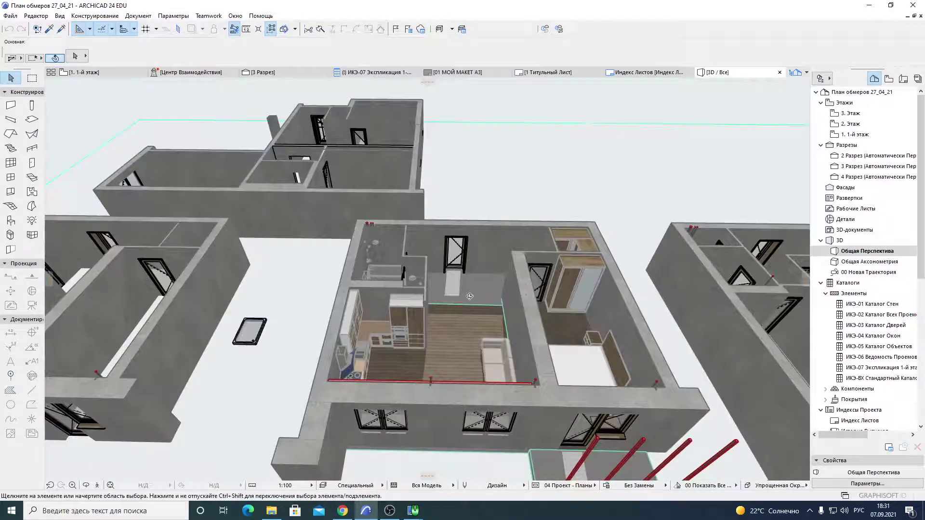
scroll(470, 296, "down", 2)
scroll(467, 294, "down", 3)
scroll(462, 293, "down", 3)
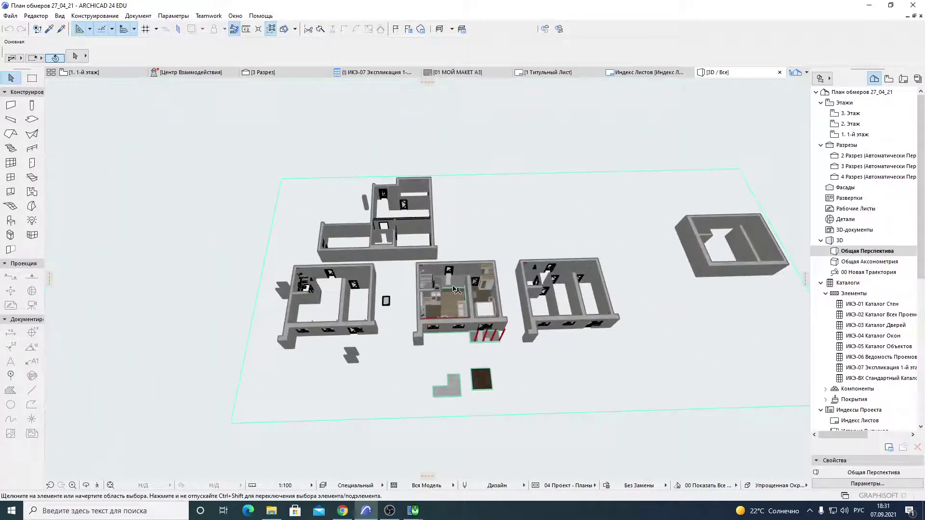
scroll(485, 319, "up", 3)
scroll(486, 319, "up", 3)
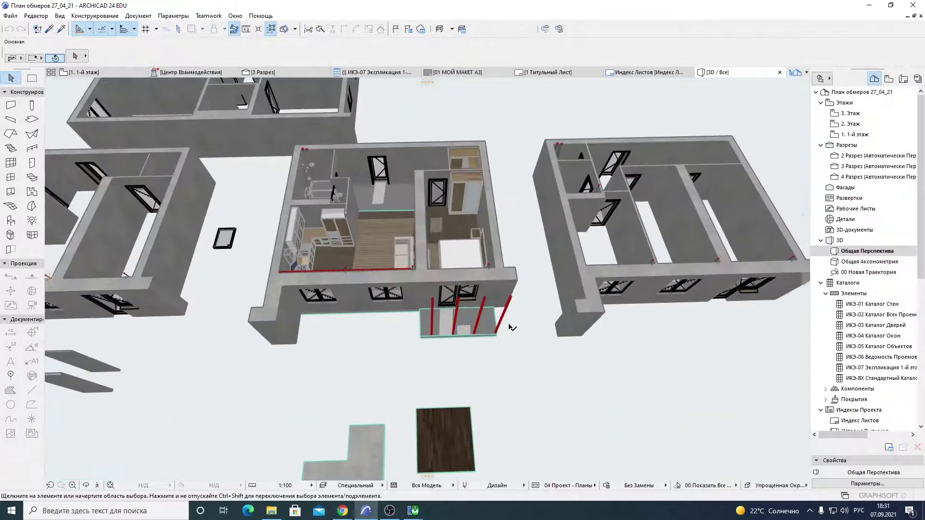
mouse_move(485, 319)
middle_mouse_down("shift")
mouse_move(259, 278)
mouse_move(544, 313)
mouse_move(437, 374)
mouse_move(610, 288)
mouse_move(308, 250)
middle_mouse_up("shift")
scroll(545, 313, "up", 3)
scroll(545, 313, "down", 2)
scroll(610, 288, "down", 5)
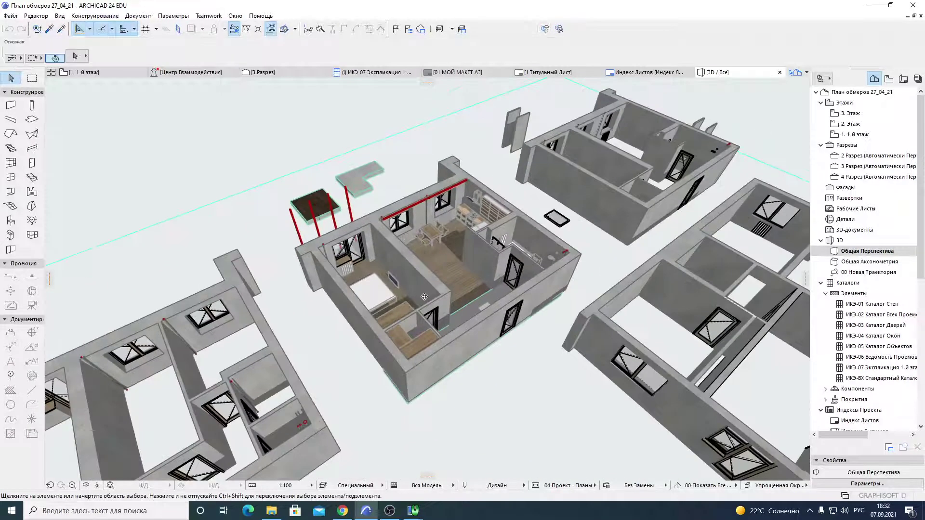
scroll(308, 250, "up", 5)
scroll(308, 251, "up", 5)
scroll(312, 256, "down", 4)
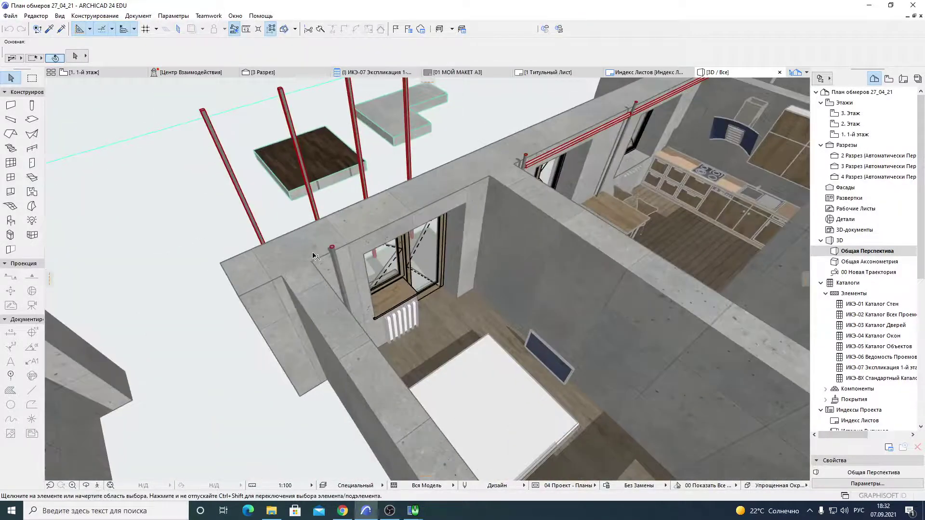
scroll(336, 261, "up", 1)
scroll(335, 248, "up", 1)
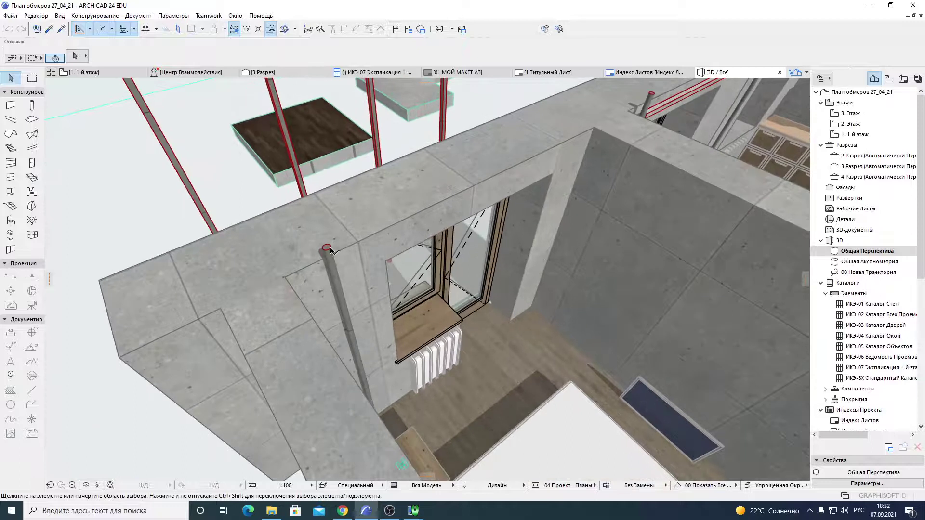
- Select the heating riser pipe to show its Info Box parameters, then adjust the zoom
left_click(330, 250)
scroll(330, 250, "down", 2)
scroll(330, 250, "down", 2)
scroll(330, 250, "down", 2)
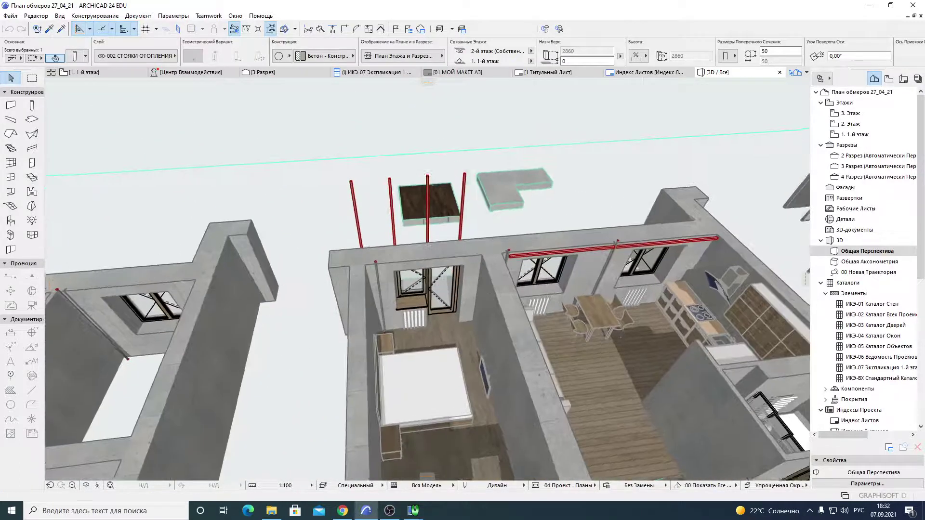
scroll(394, 318, "down", 2)
scroll(394, 318, "down", 2)
scroll(395, 319, "down", 2)
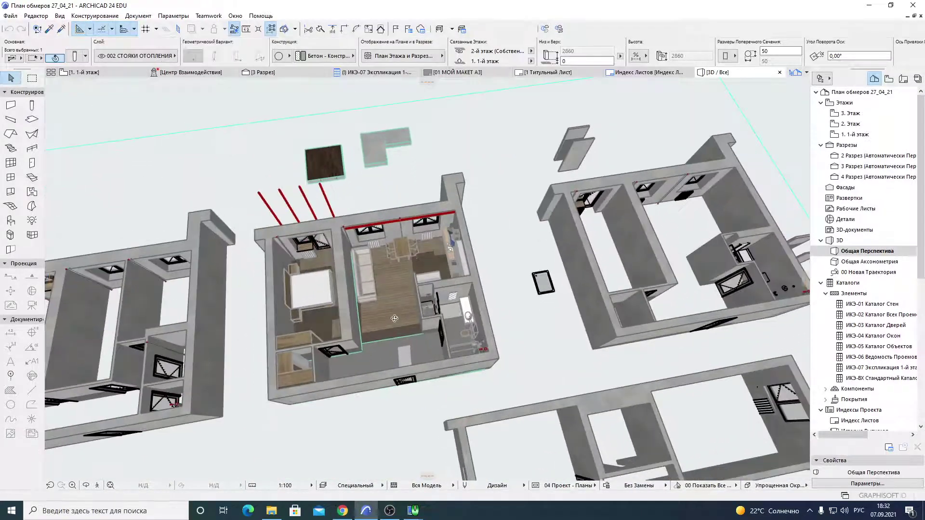
scroll(485, 355, "up", 3)
scroll(486, 355, "up", 3)
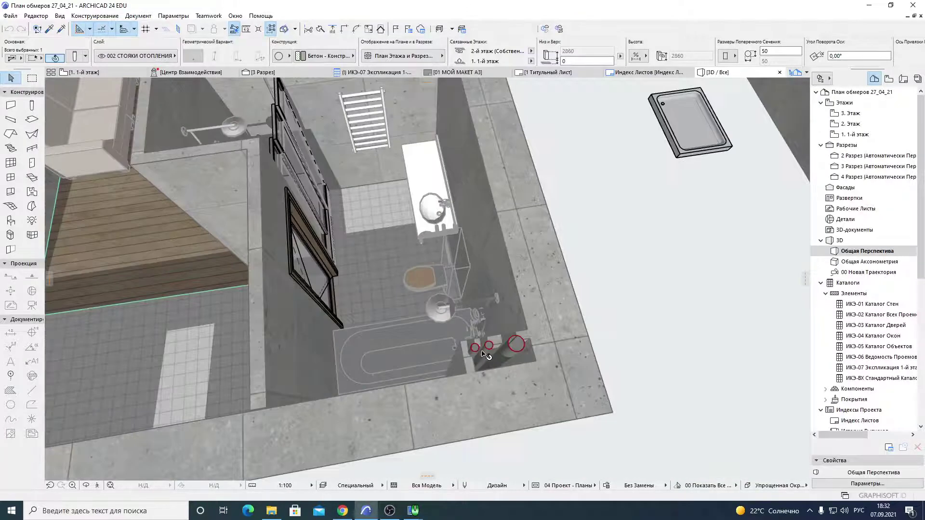
scroll(477, 349, "down", 3)
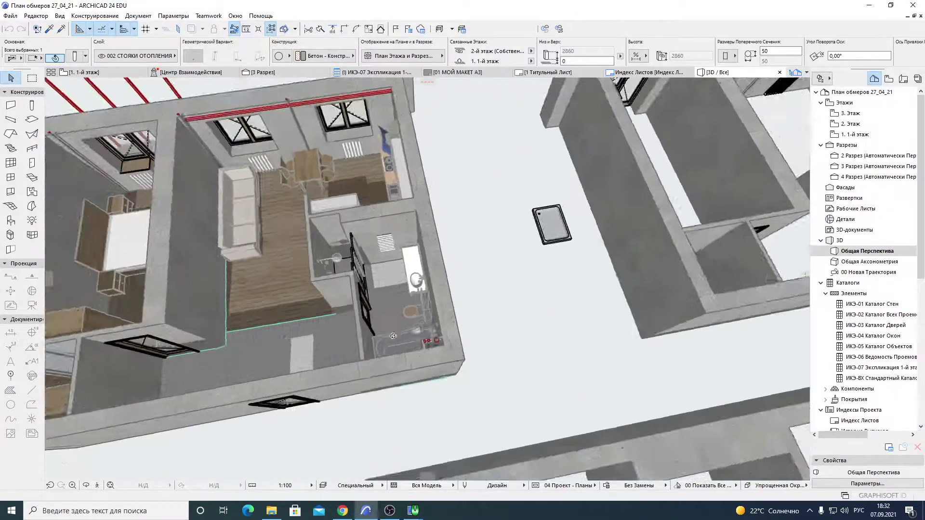
- Orbit and zoom around the central apartment's bathroom and kitchen
middle_click_drag(477, 349, 493, 370, "shift")
scroll(493, 370, "down", 3)
scroll(482, 362, "down", 2)
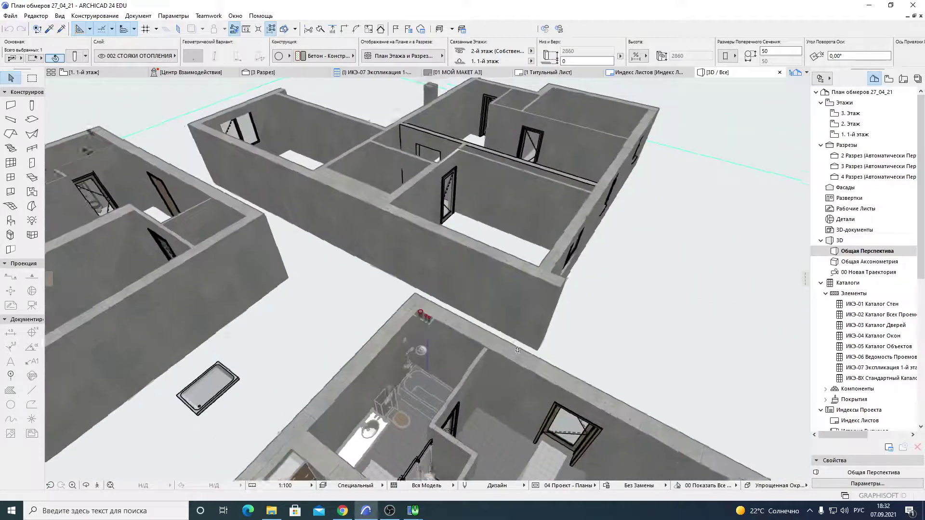
scroll(415, 327, "up", 5)
scroll(415, 328, "down", 2)
scroll(414, 308, "down", 3)
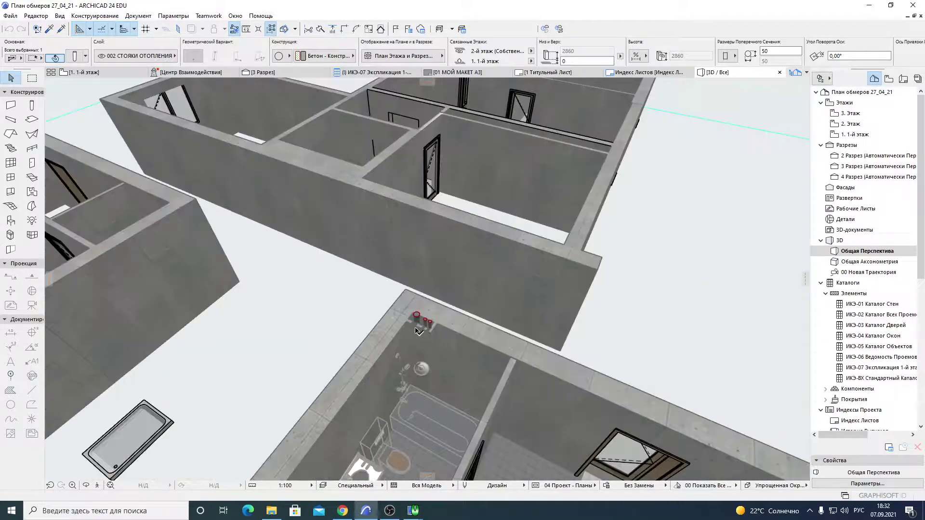
scroll(409, 246, "down", 1)
scroll(409, 247, "down", 3)
scroll(410, 246, "down", 2)
middle_click_drag(410, 247, 538, 312, "shift")
scroll(538, 312, "up", 2)
scroll(538, 312, "up", 1)
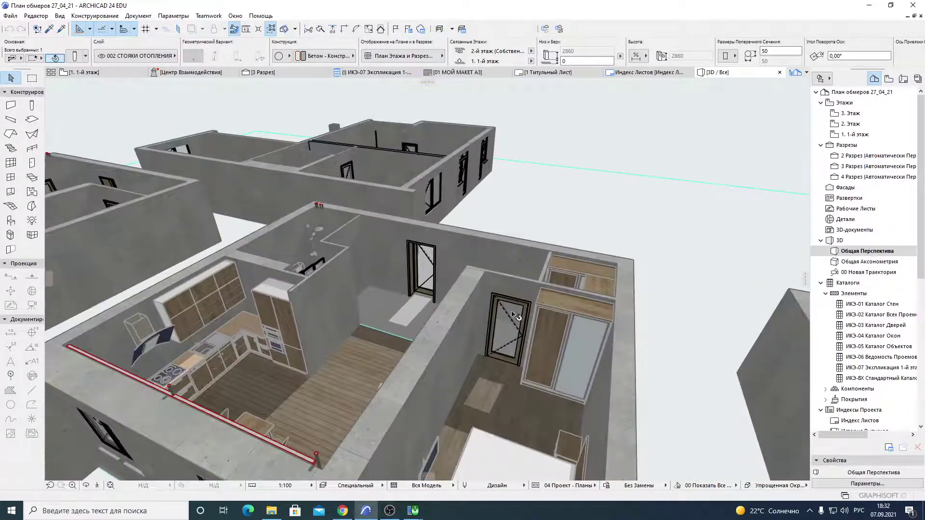
scroll(458, 313, "down", 2)
scroll(379, 314, "up", 3)
middle_click_drag(379, 314, 332, 249, "shift")
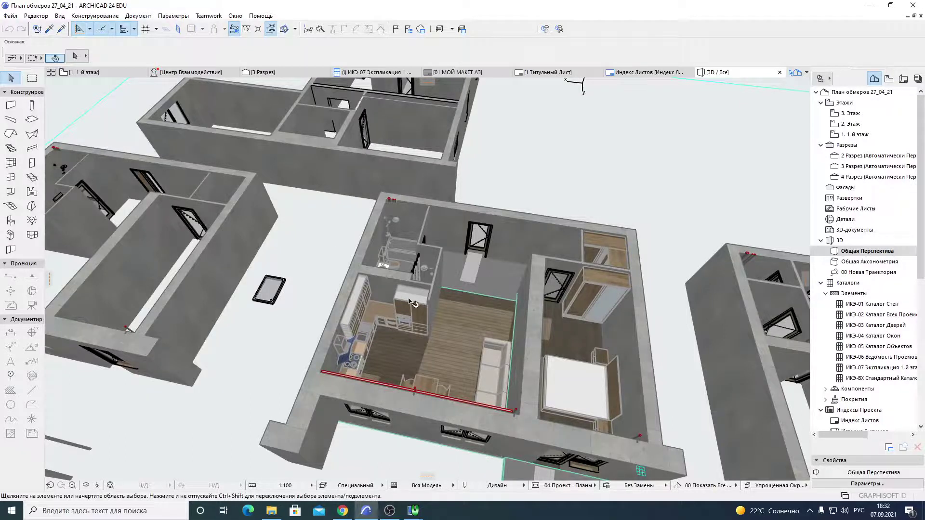
- Orbit out to an overview of all apartment blocks and their site outline
mouse_move(479, 312)
left_mouse_down()
mouse_move(593, 275)
mouse_move(403, 264)
mouse_move(498, 335)
left_mouse_up()
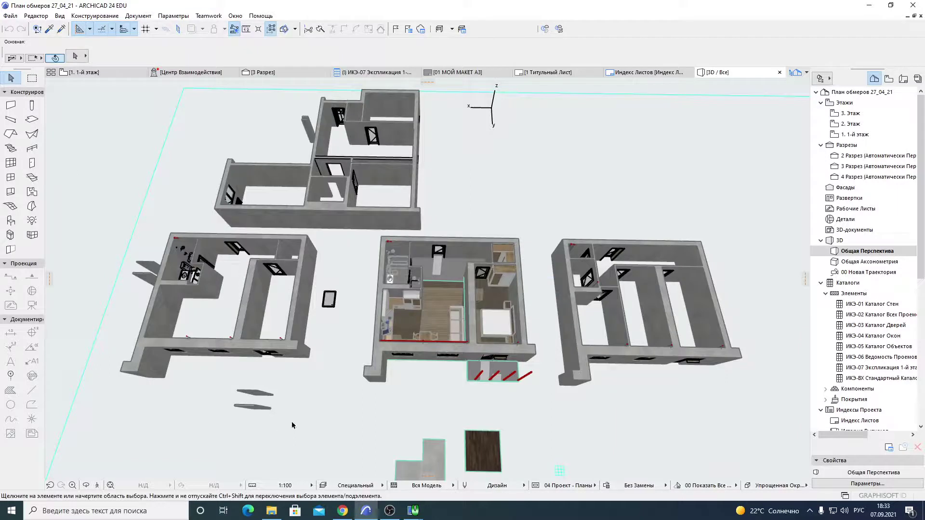
- Open a blank Chrome tab beside the class schedule page, then return to ARCHICAD
left_click(341, 510)
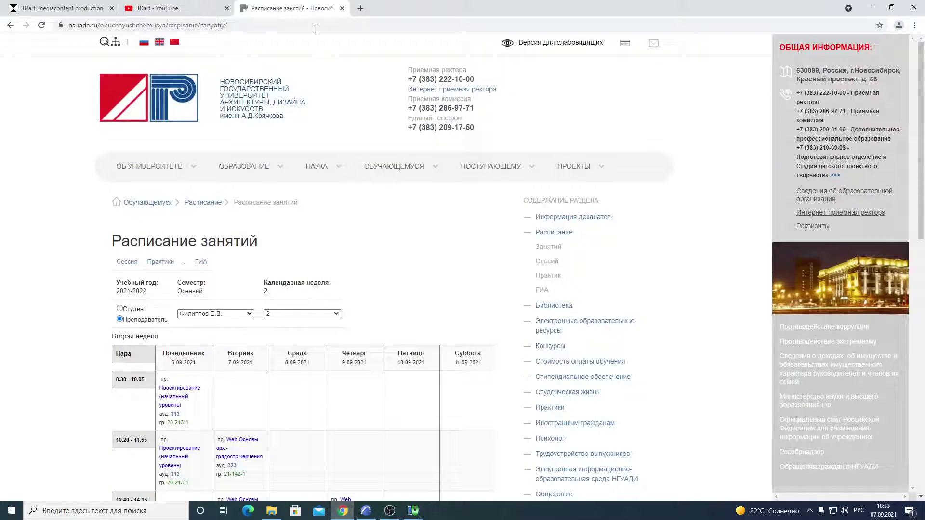
left_click(360, 9)
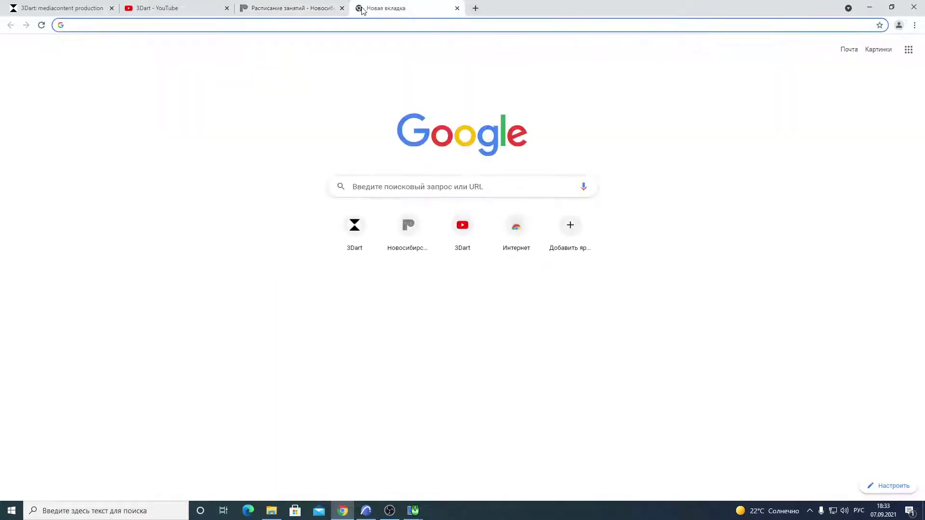
left_click(304, 27)
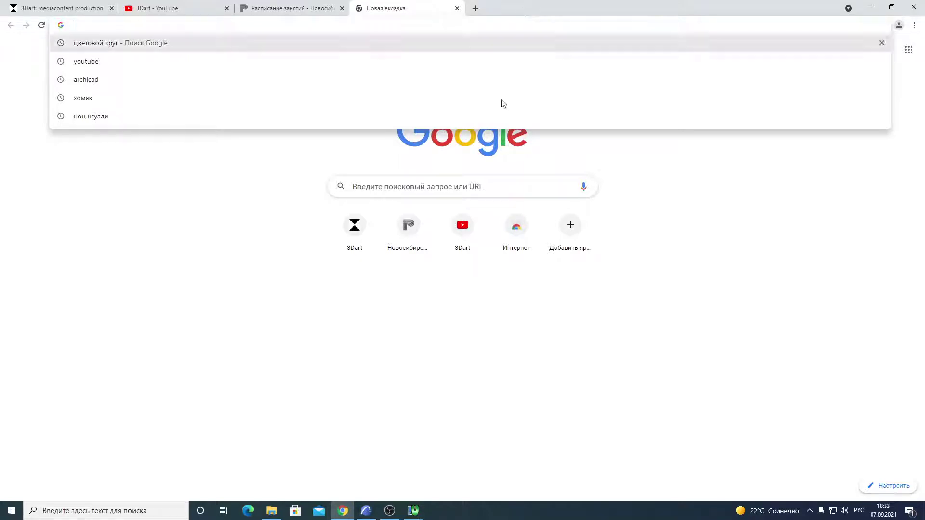
left_click(365, 510)
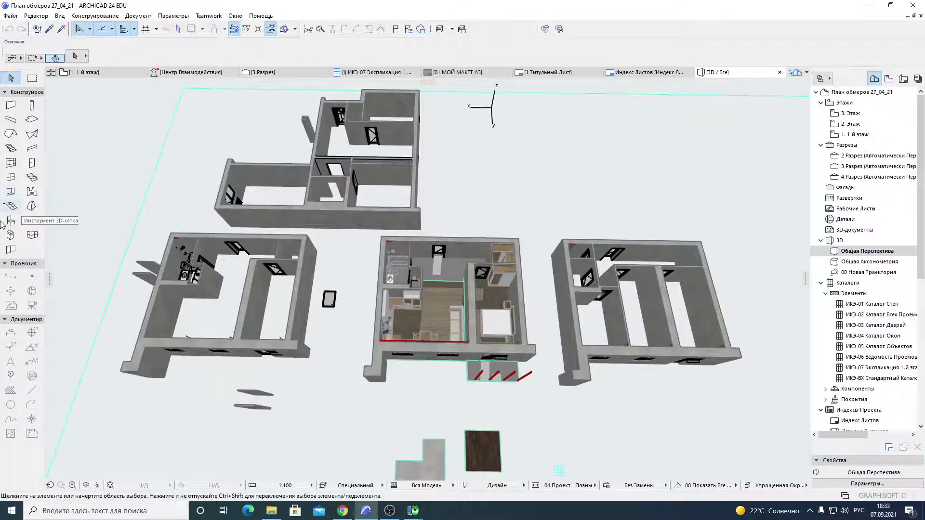
- Open Object Default Settings from the Toolbox, showing Мужчина Идущий Контур 01 24
double_click(11, 220)
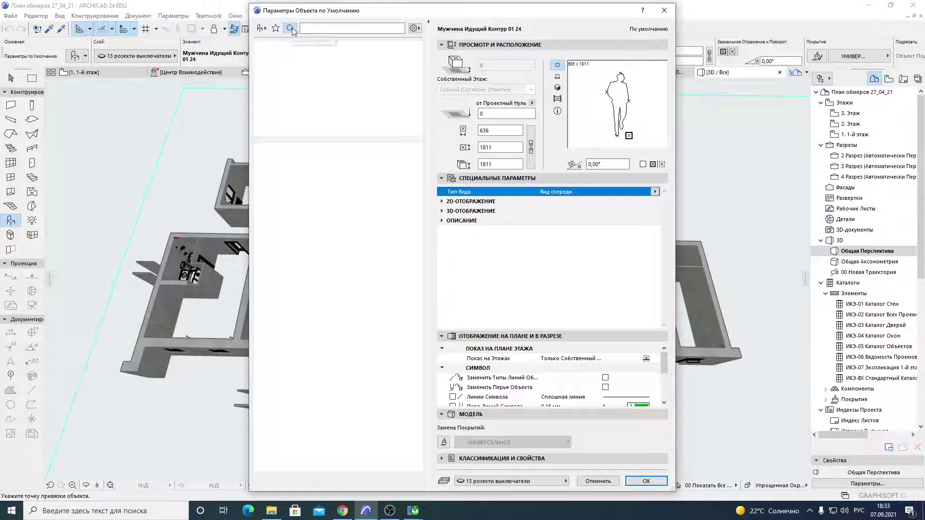
- Browse the object library, expanding 2.3 Люди и Транспорт to reach the Контуры Людей 24 figures
left_click(259, 30)
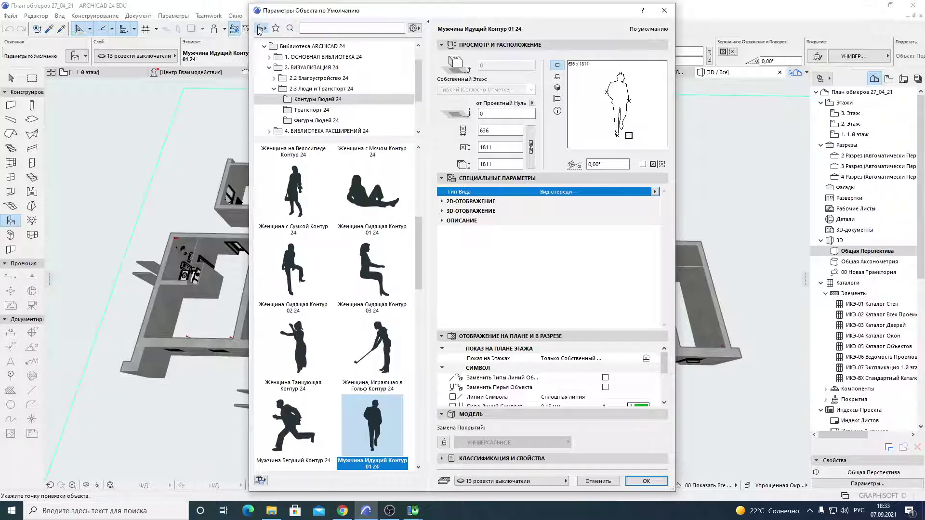
left_click_drag(420, 254, 430, 195)
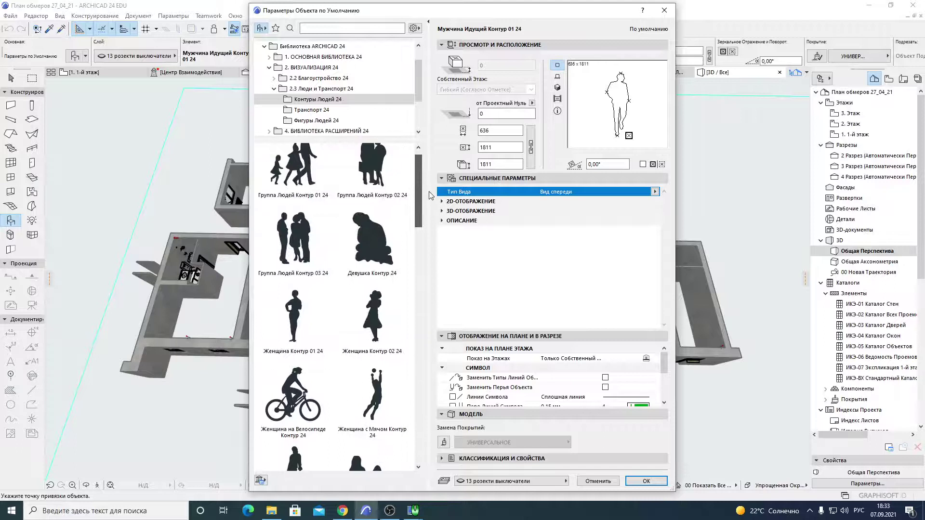
left_click(289, 29)
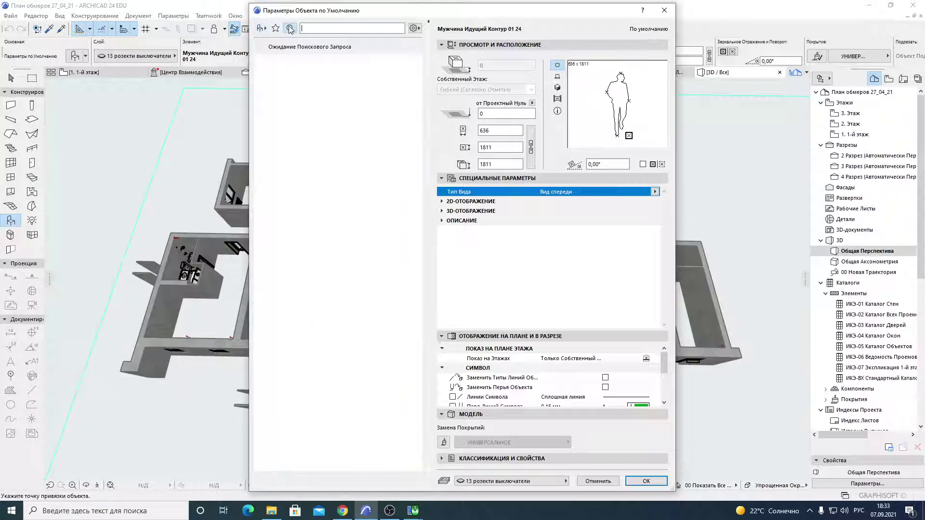
left_click(260, 28)
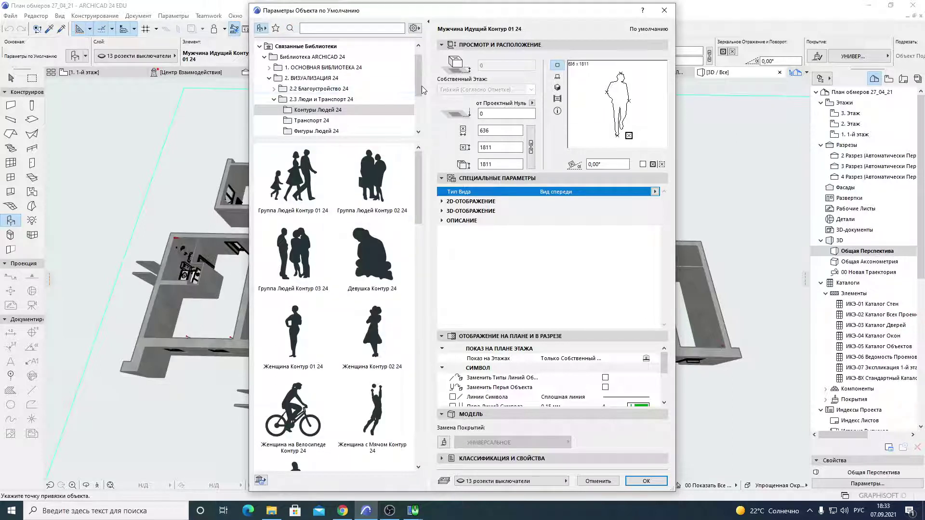
scroll(421, 86, "down", 1)
scroll(421, 86, "down", 1)
scroll(421, 86, "down", 1)
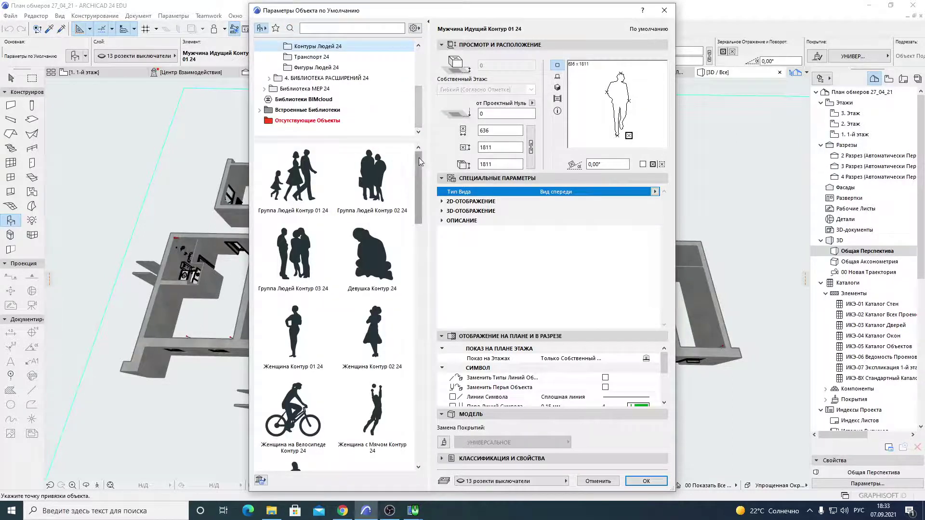
scroll(352, 99, "up", 2)
scroll(353, 99, "up", 1)
left_click(353, 99)
left_click(356, 28)
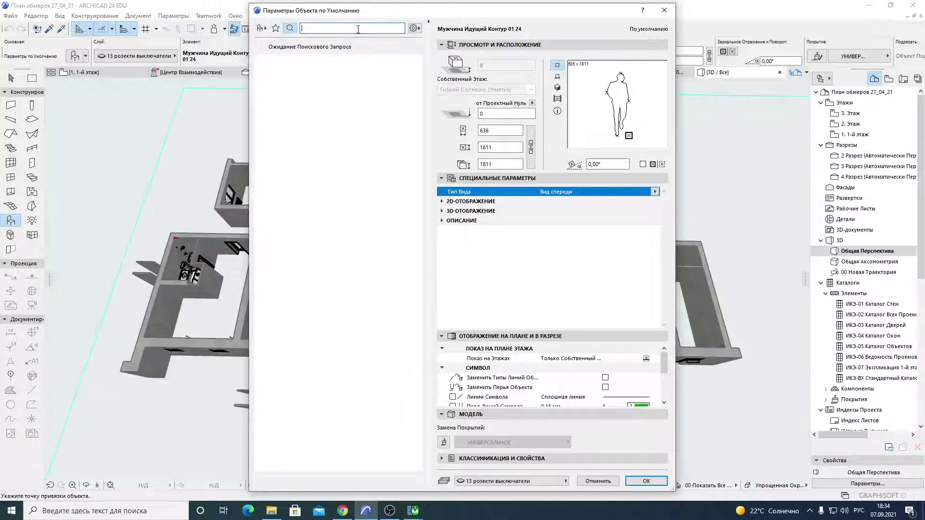
left_click(261, 30)
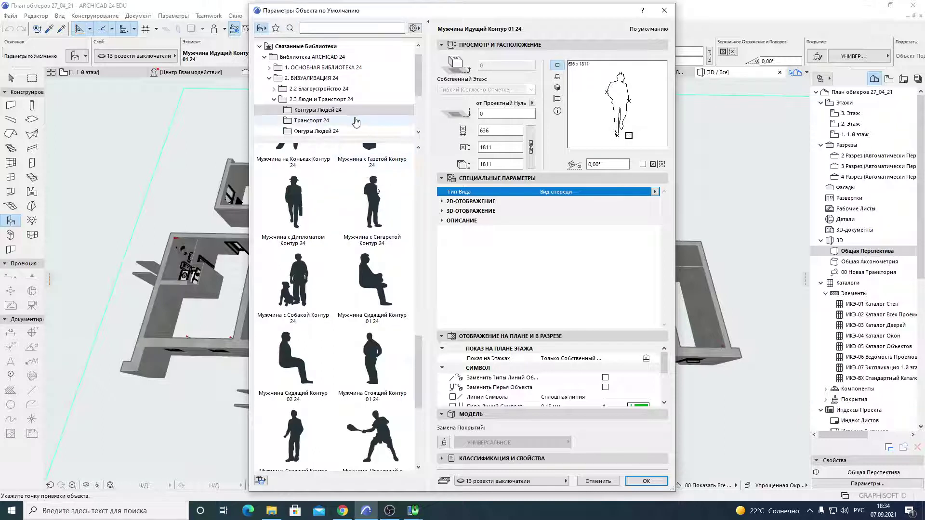
- Choose the Мужчина, Играющий в Сквош Контур 24 silhouette and scroll through the remaining figures
left_click_drag(418, 347, 418, 374)
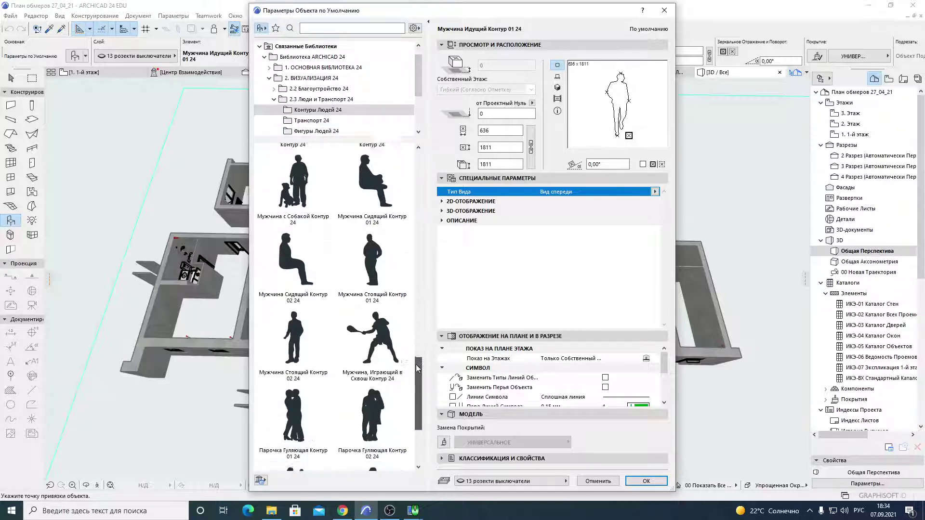
left_click(350, 290)
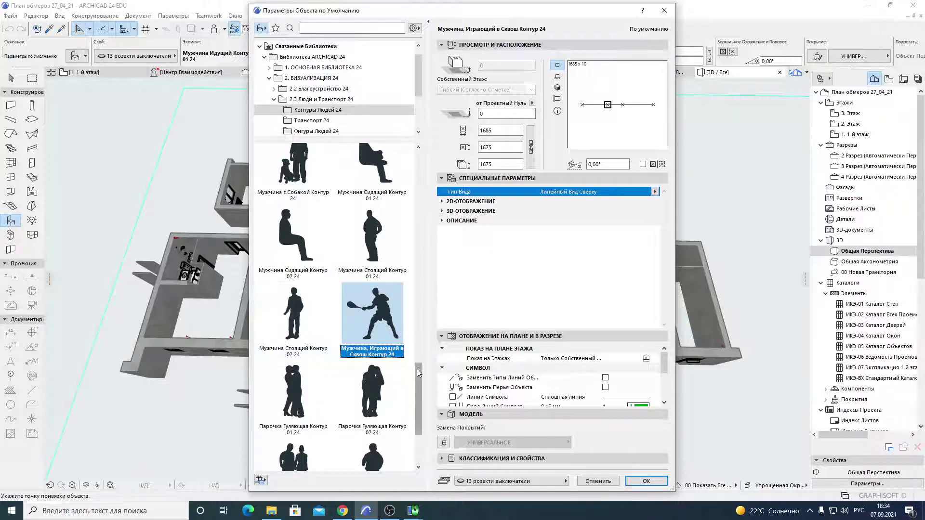
scroll(414, 399, "down", 3)
scroll(413, 399, "down", 1)
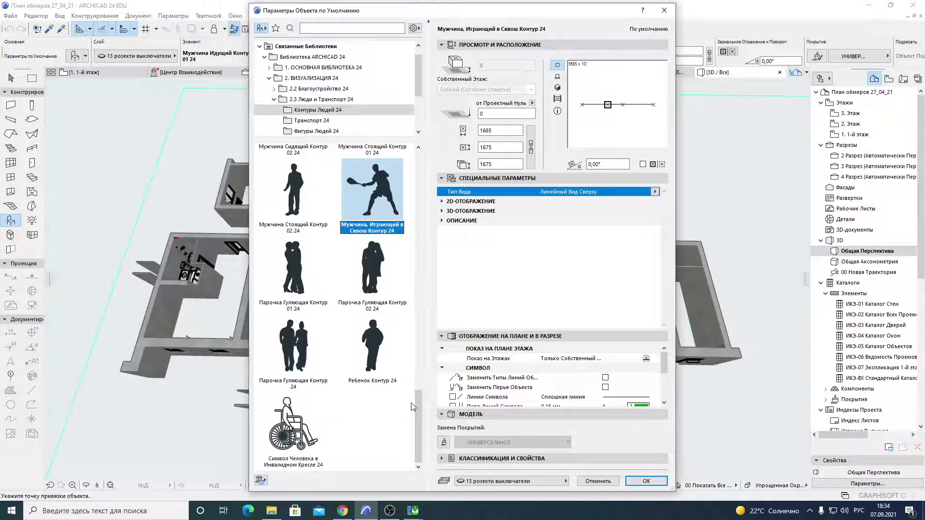
mouse_move(417, 404)
left_mouse_down()
mouse_move(432, 232)
mouse_move(417, 165)
left_mouse_up()
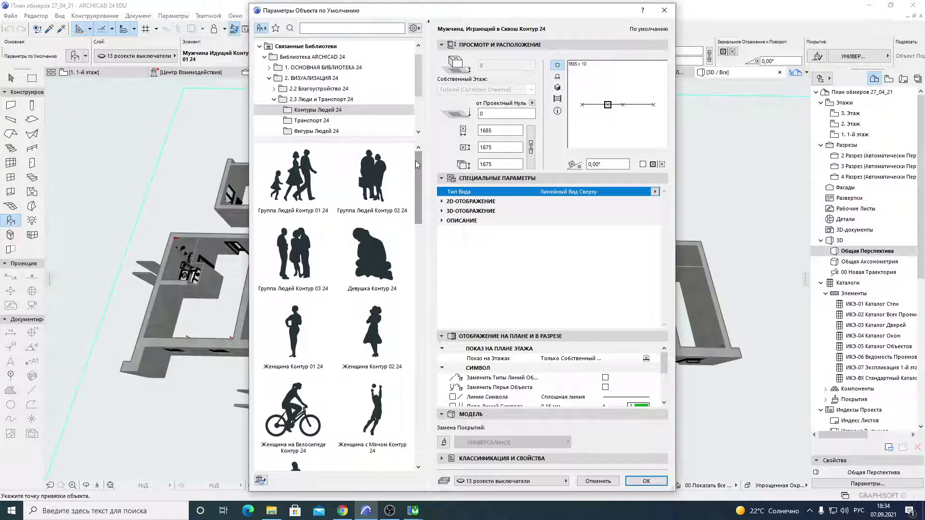
- Search Google in Chrome for '3ds max' using the autocomplete suggestion
left_click(342, 512)
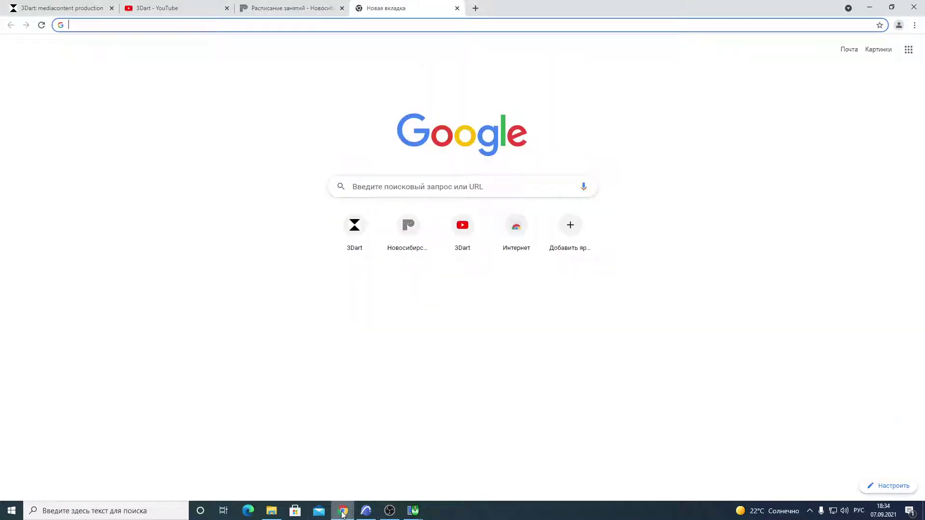
left_click(83, 27)
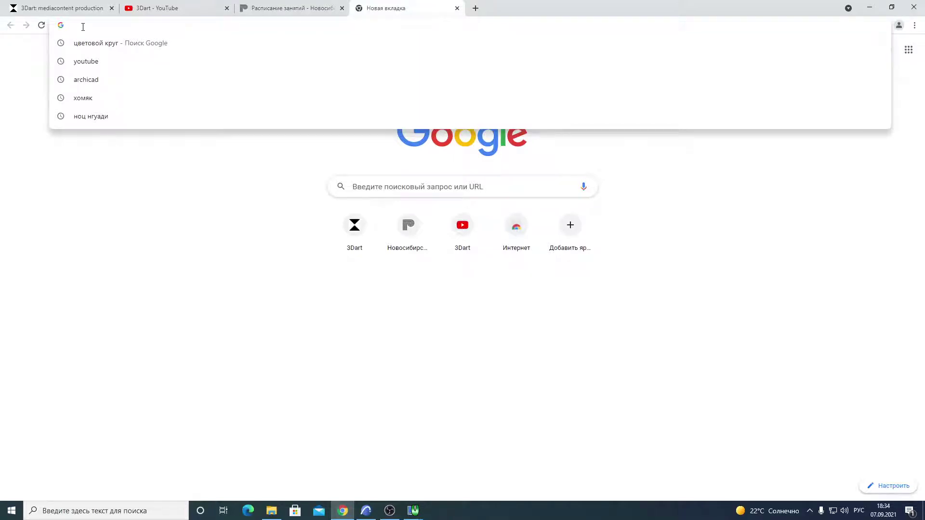
type("3в")
key("BackSpace")
key("alt+shift")
type("ds")
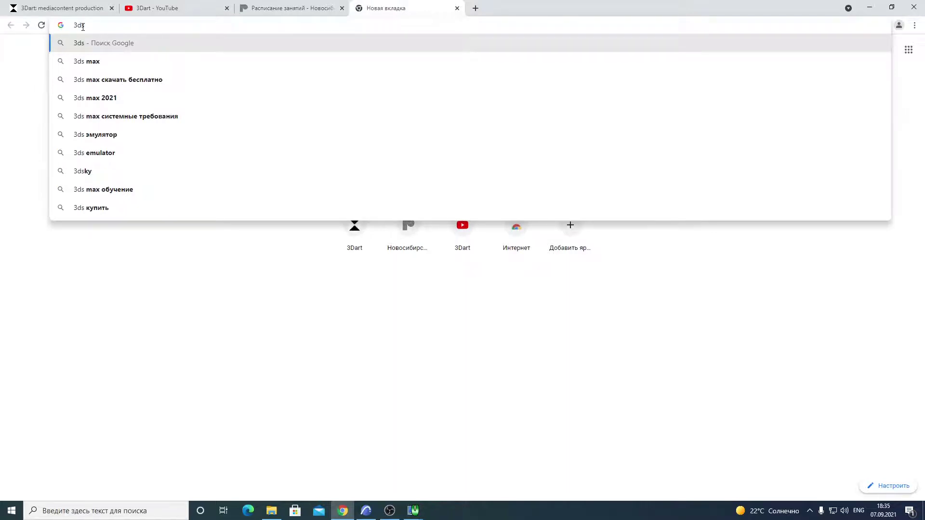
key("Down")
key("Return")
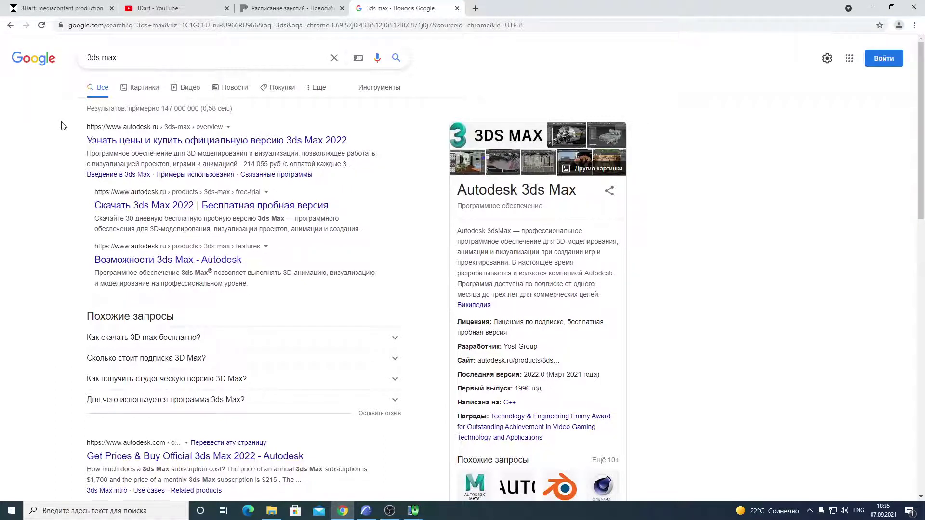
- Open Autodesk's 3ds Max page and show its free-trial download requirements
left_click(137, 141)
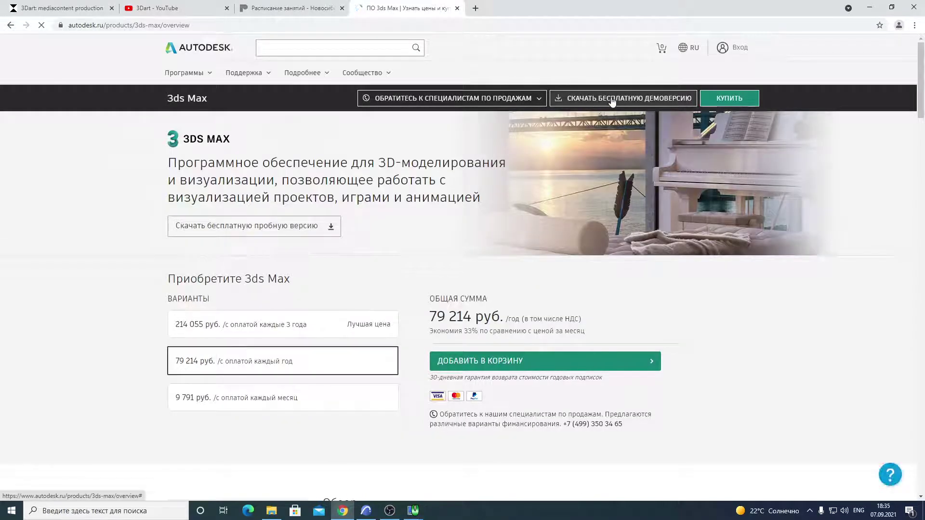
left_click(293, 228)
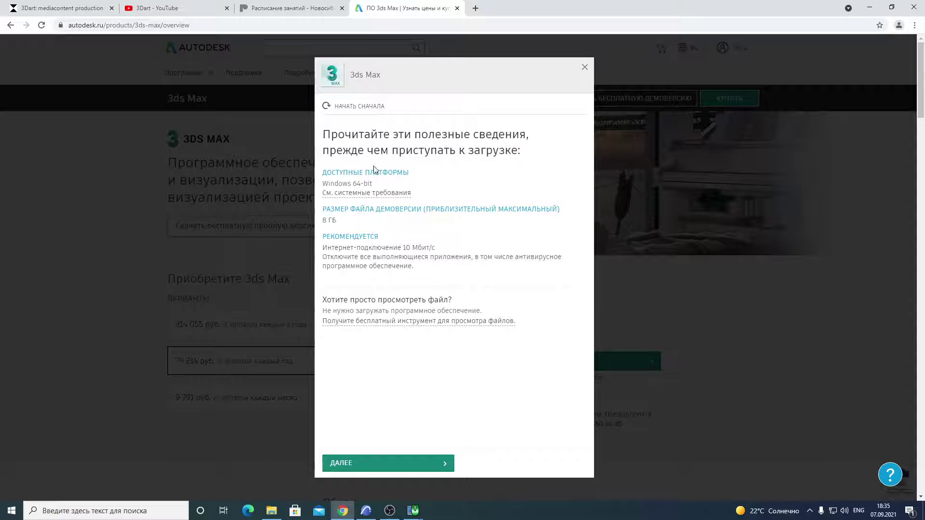
- Close the trial download window and browse down through the 3ds Max page sections
left_click(586, 72)
scroll(534, 230, "down", 4)
scroll(540, 233, "down", 2)
scroll(539, 229, "down", 4)
scroll(539, 228, "down", 2)
scroll(540, 231, "down", 4)
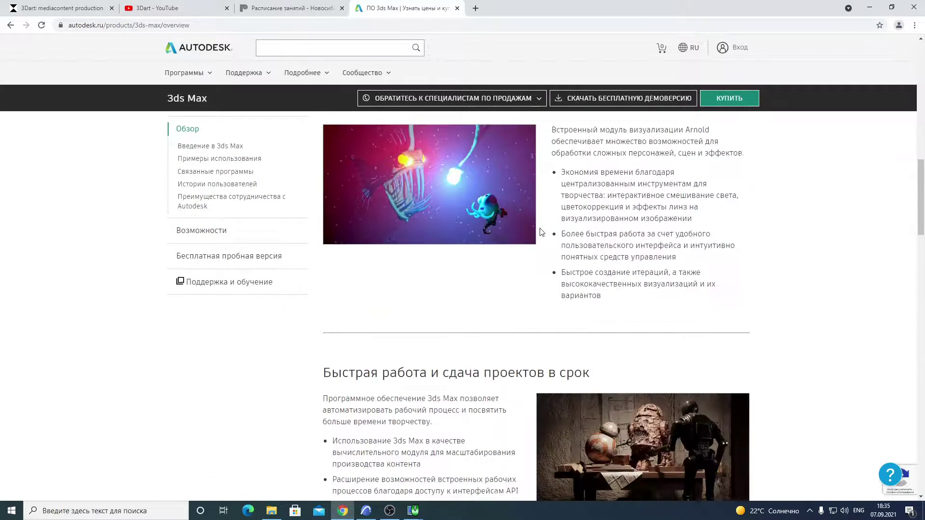
scroll(540, 233, "down", 5)
scroll(540, 232, "down", 1)
scroll(541, 233, "down", 5)
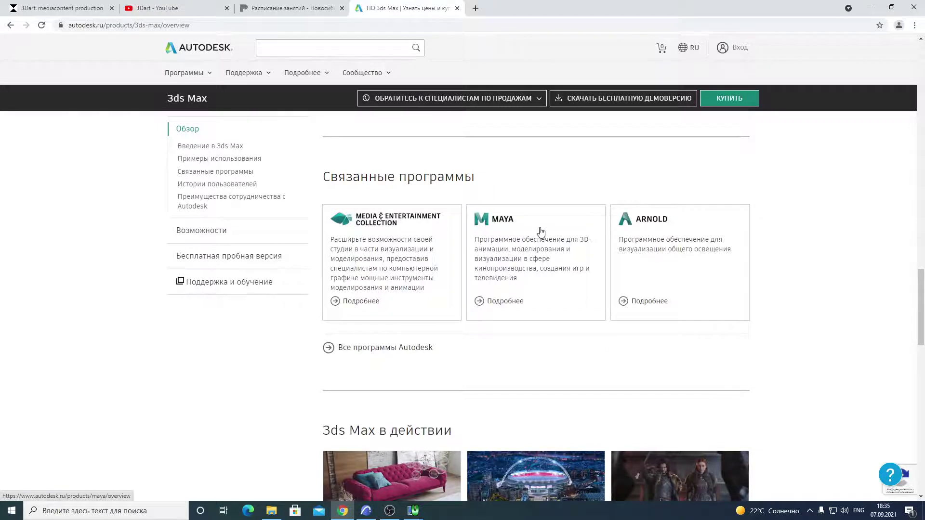
scroll(708, 314, "down", 1)
scroll(712, 310, "down", 3)
scroll(718, 312, "down", 5)
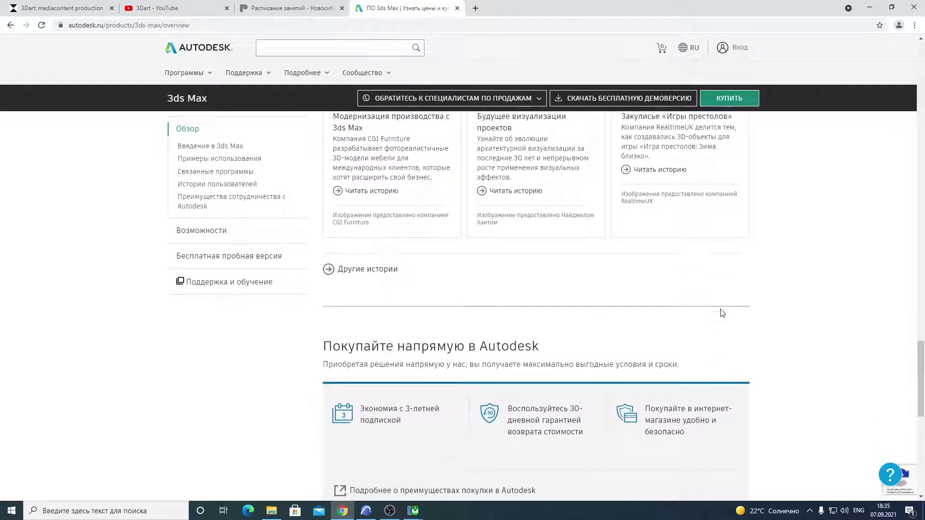
scroll(722, 313, "down", 8)
- Scroll back to the top of the 3ds Max page and its yearly subscription pricing
scroll(723, 313, "up", 6)
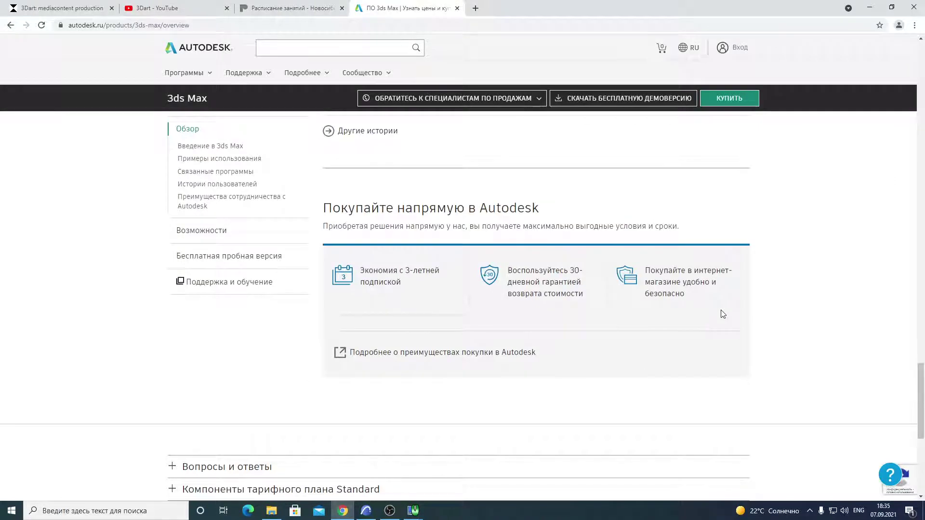
scroll(721, 314, "up", 7)
scroll(732, 321, "up", 7)
scroll(736, 325, "up", 8)
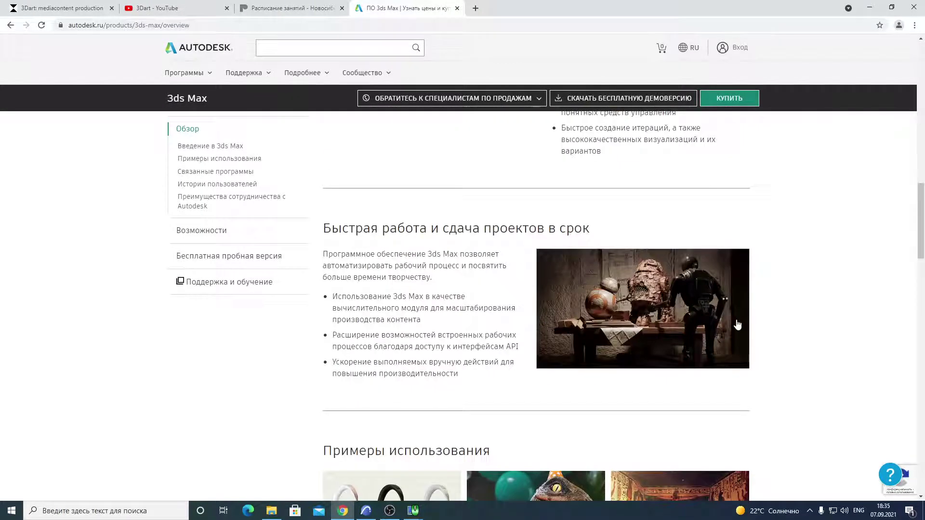
scroll(737, 325, "up", 7)
scroll(738, 324, "up", 4)
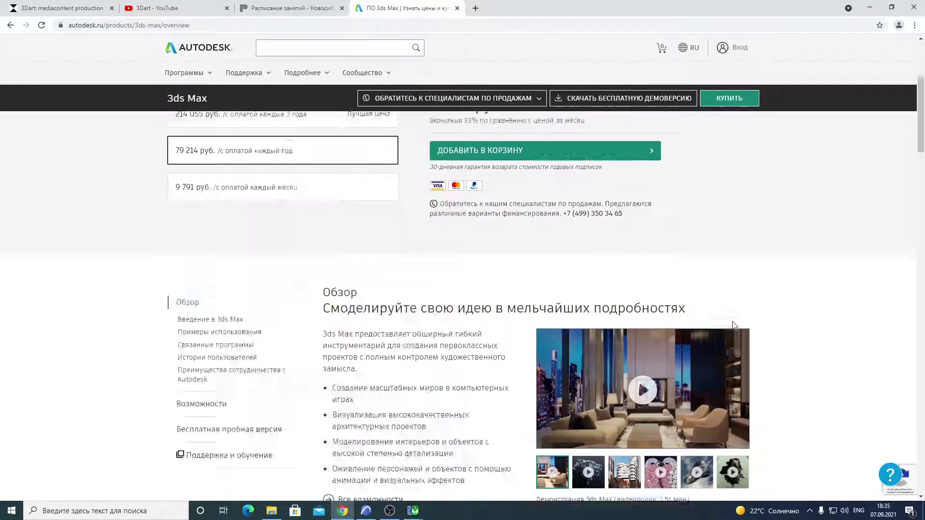
scroll(735, 326, "up", 1)
scroll(734, 325, "up", 3)
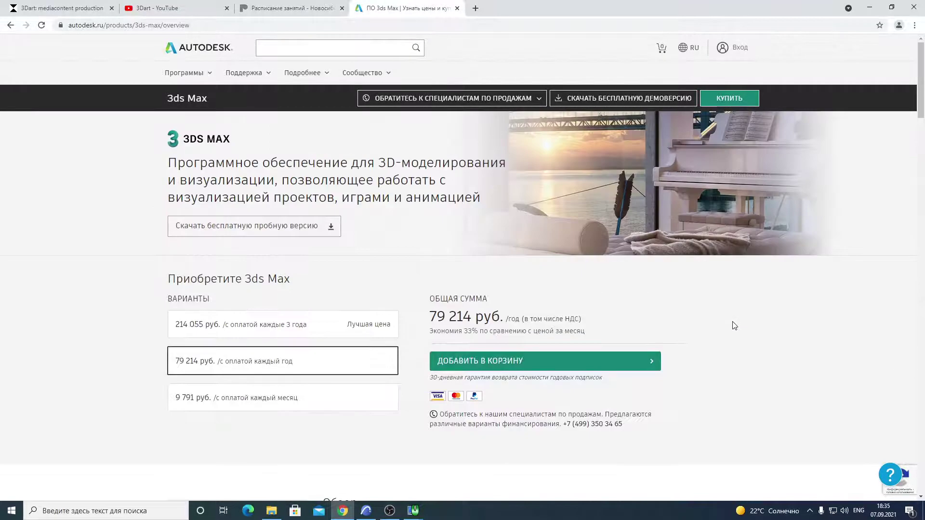